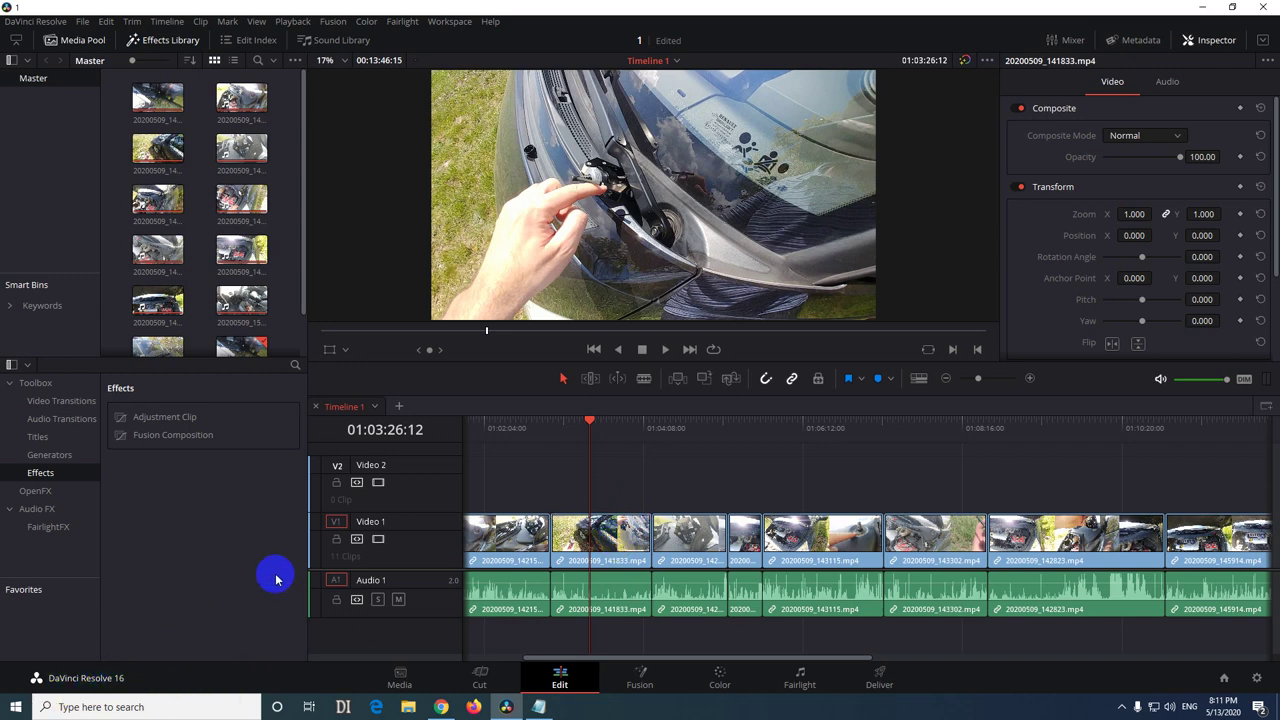
- Review the Trim menu's Ripple Start/End to Playhead commands, then open the DaVinci Resolve menu
left_click(133, 22)
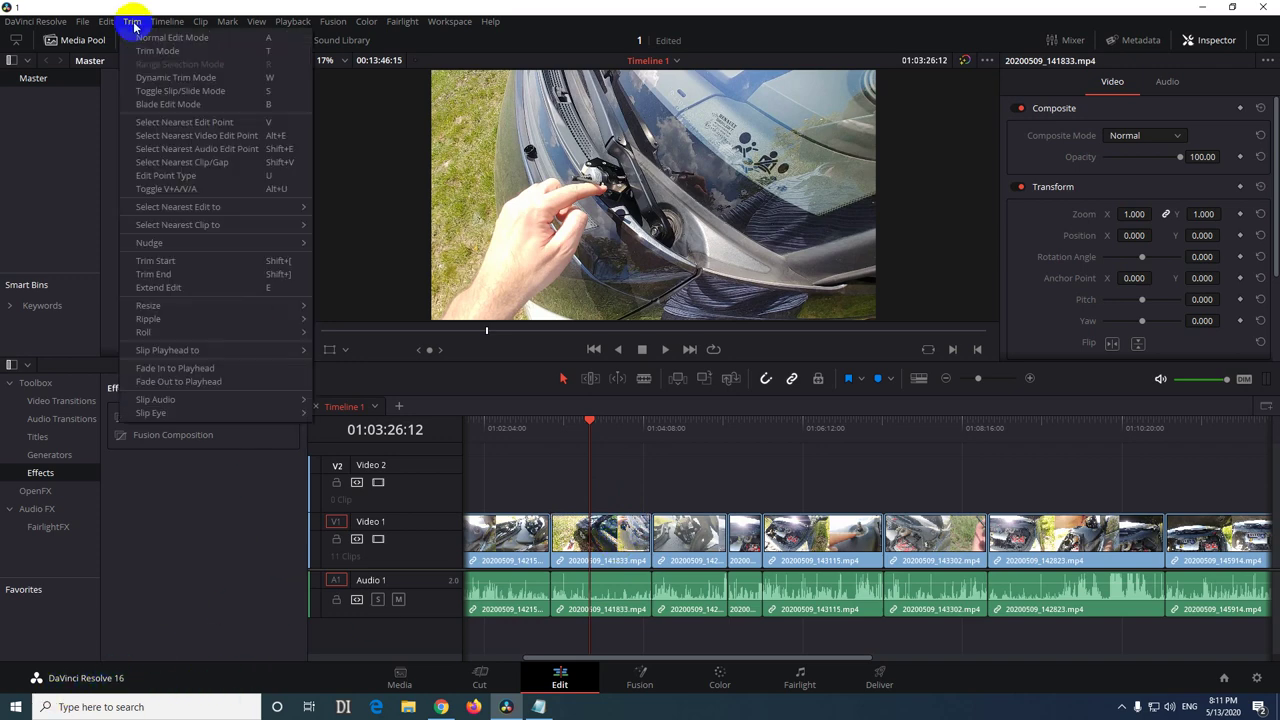
mouse_move(173, 320)
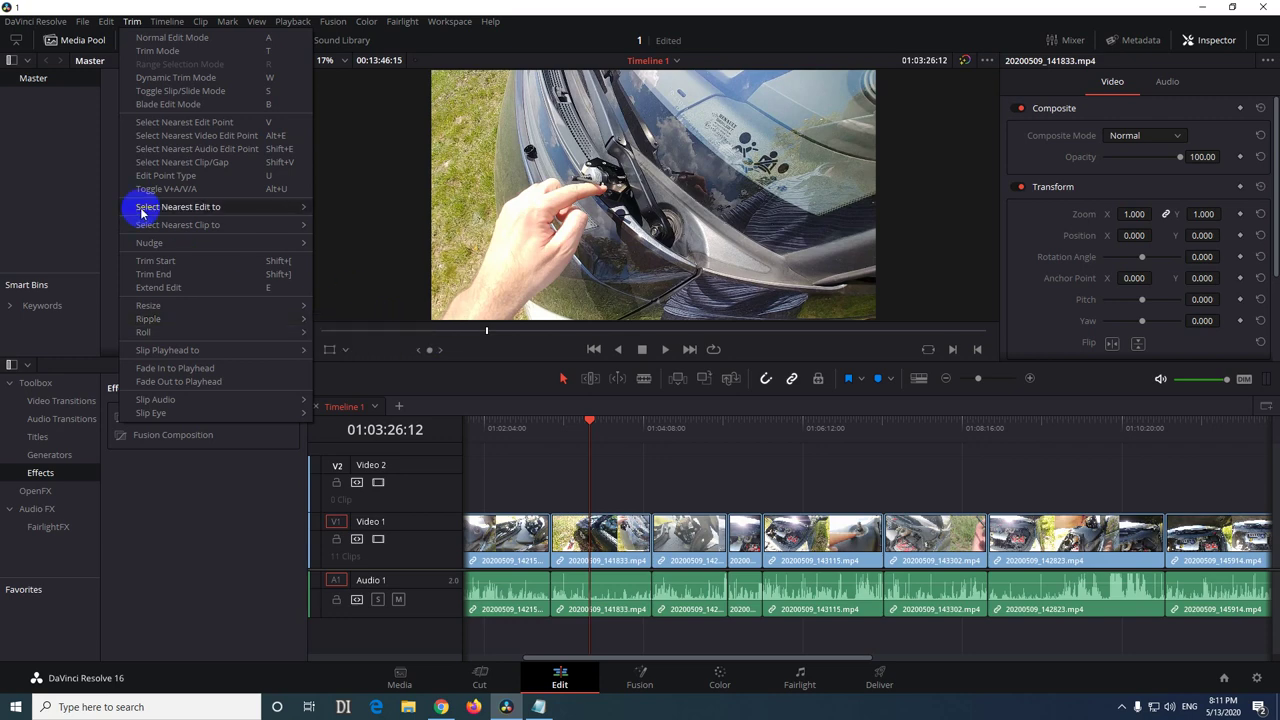
left_click(30, 24)
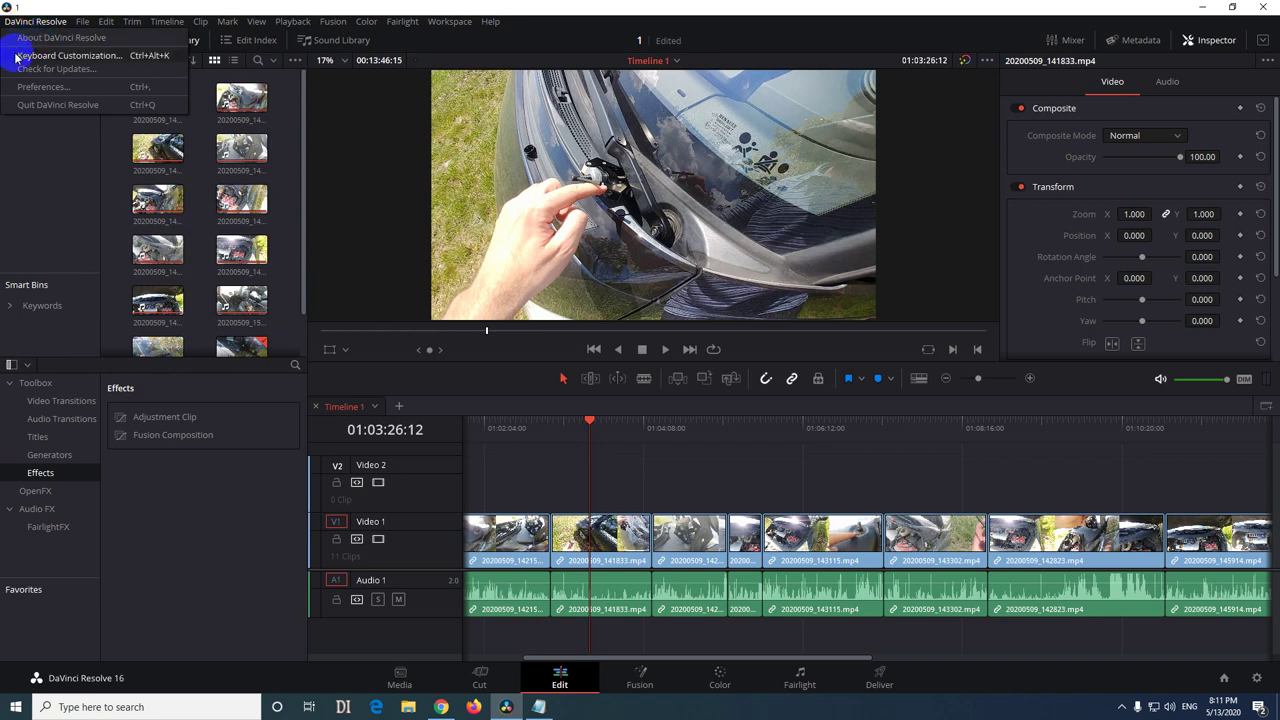
- Open Keyboard Customization and check which commands Q and W are bound to
left_click(86, 56)
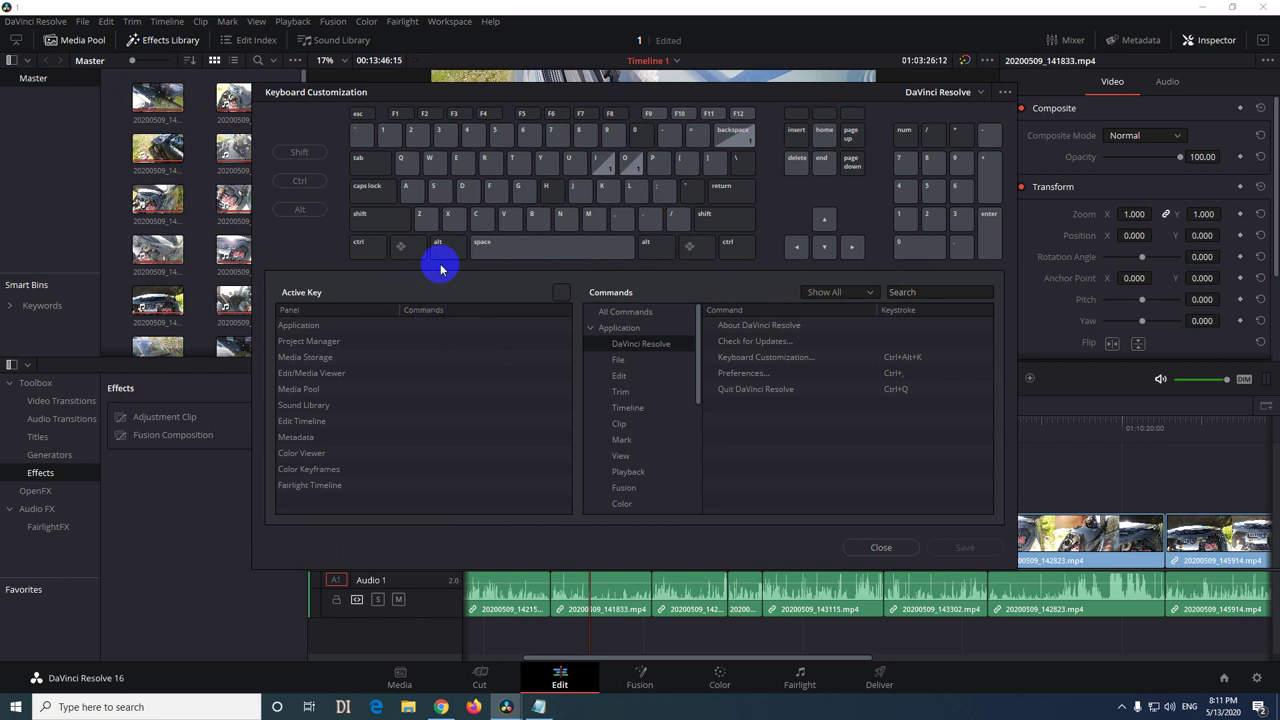
left_click(412, 168)
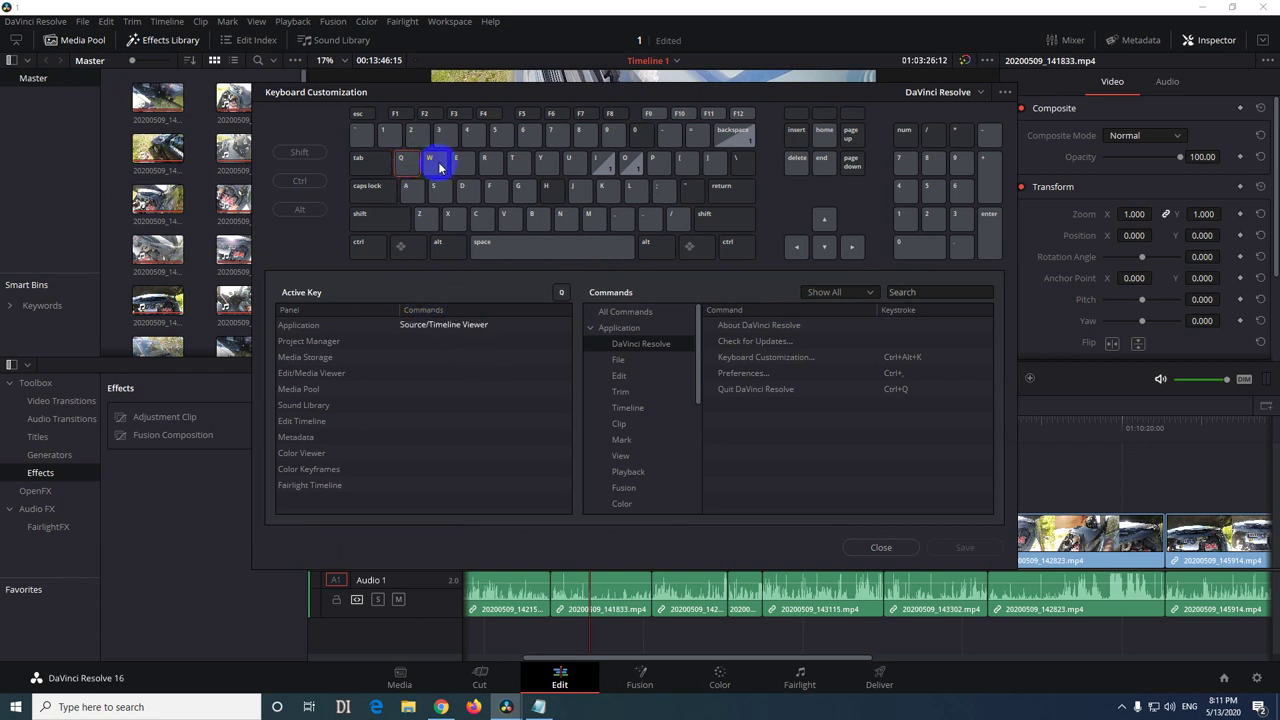
left_click(439, 168)
left_click(404, 167)
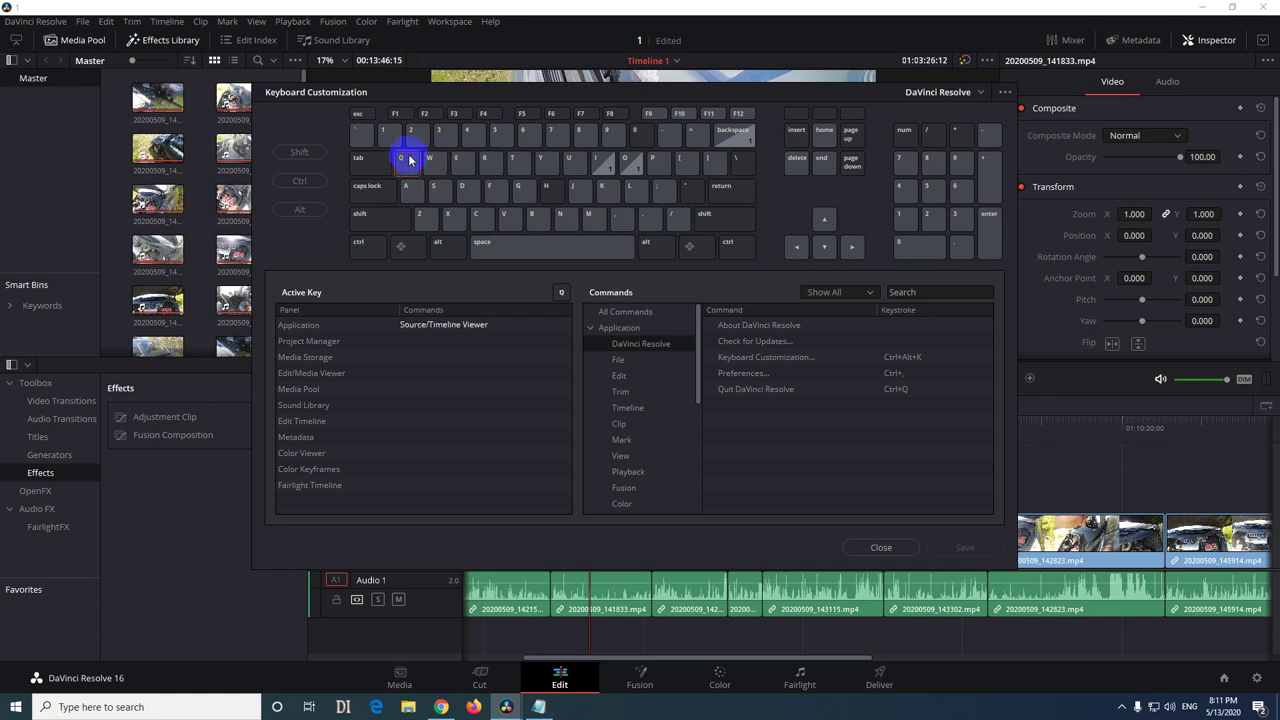
- Remove Q from Source/Timeline Viewer and W from Dynamic Trim Mode
left_click(437, 327)
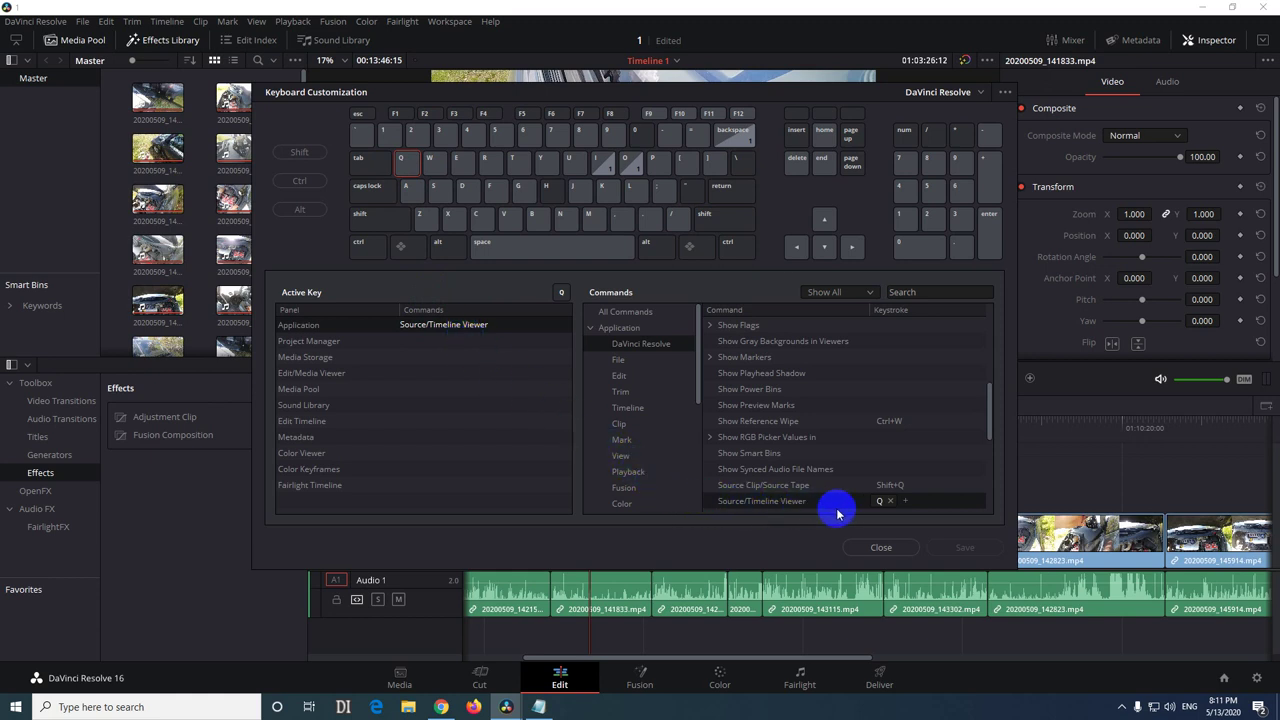
left_click(890, 502)
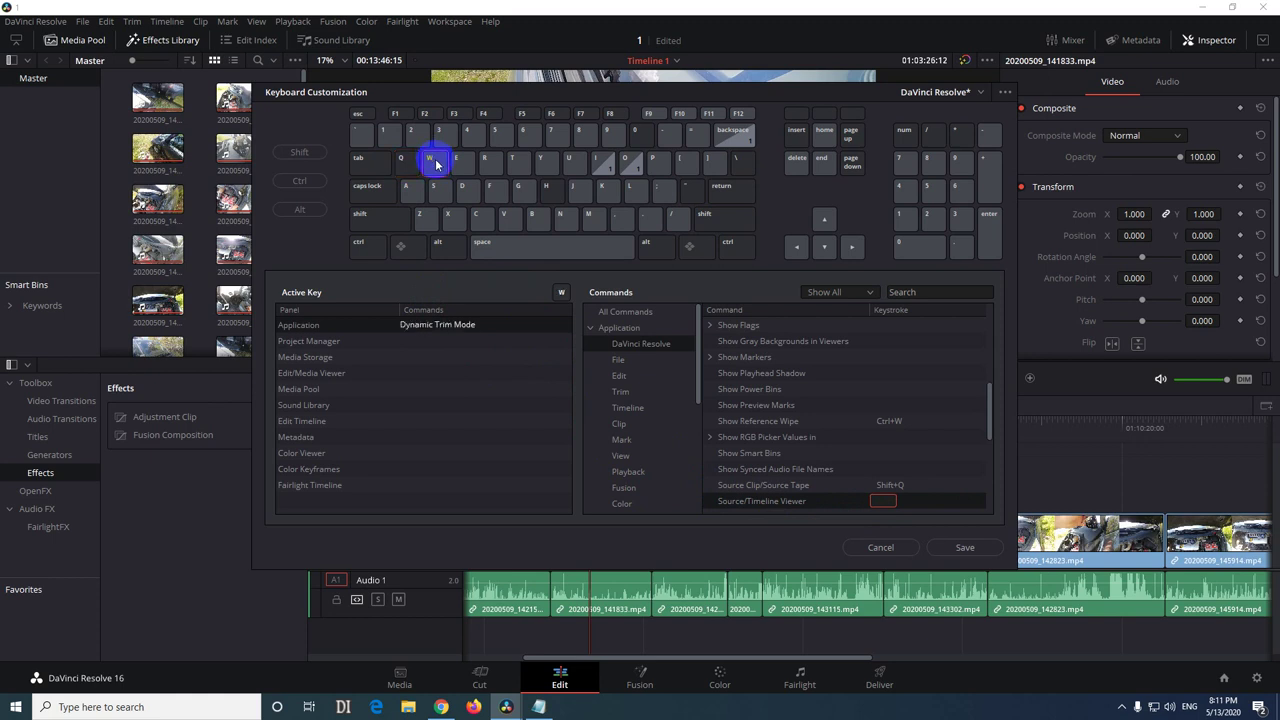
left_click(452, 327)
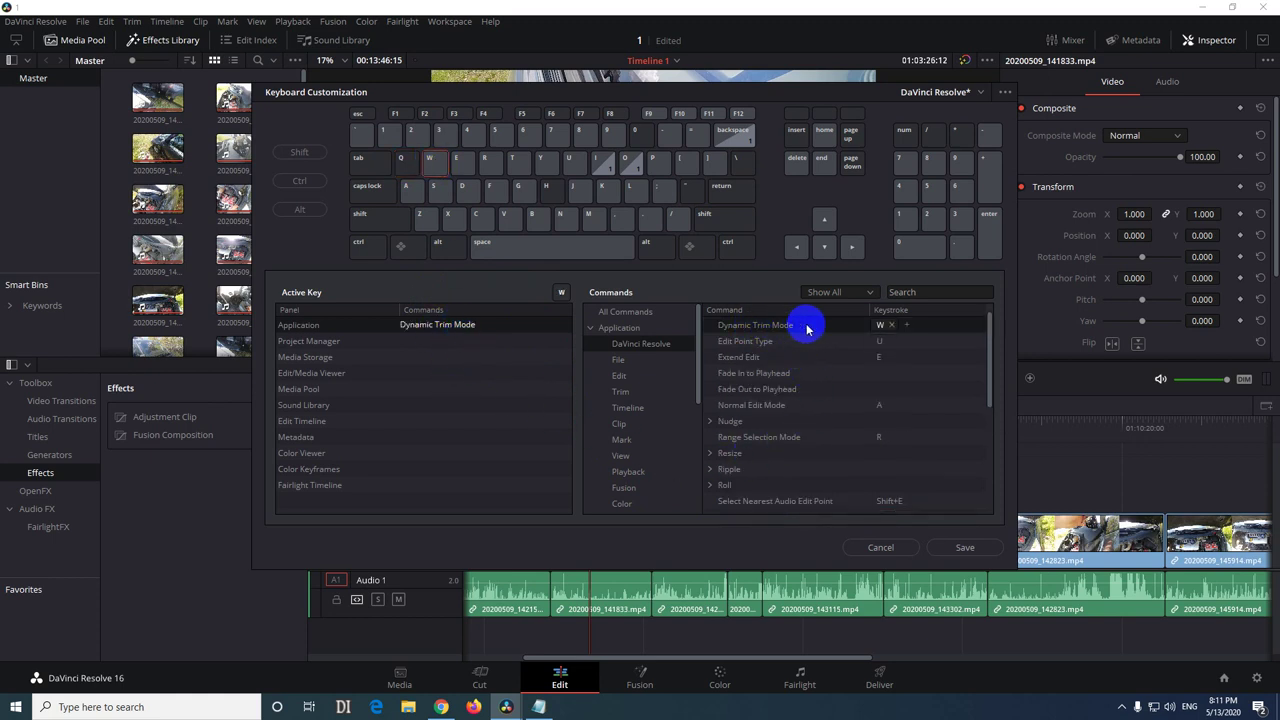
left_click(892, 326)
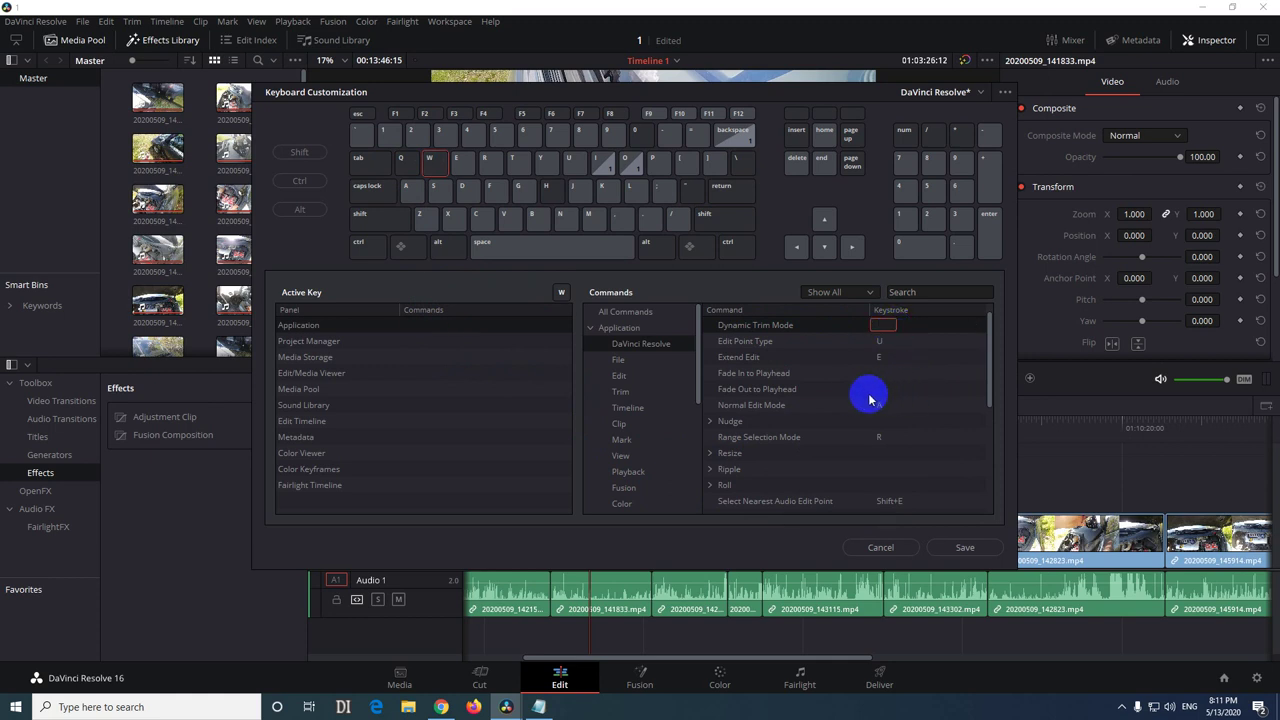
- Save the edited shortcuts as a new keyboard preset named '1' and keep it active
left_click(965, 547)
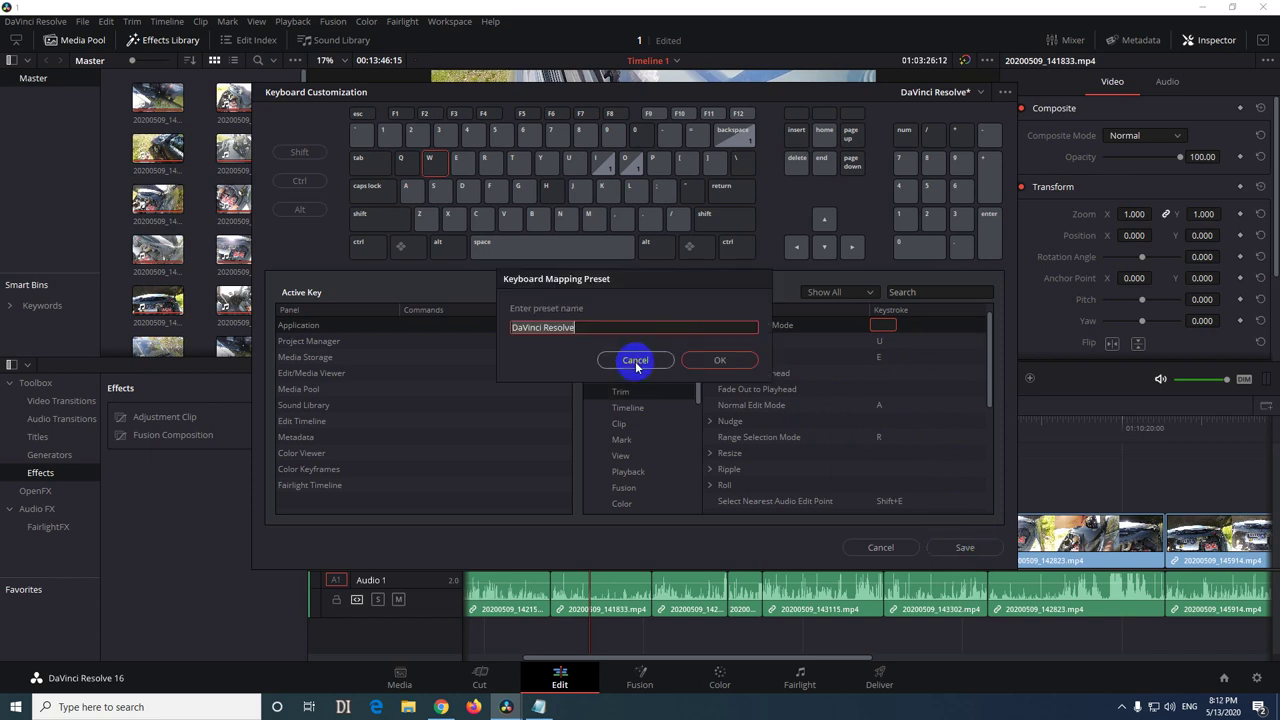
key("ctrl+a")
type("1")
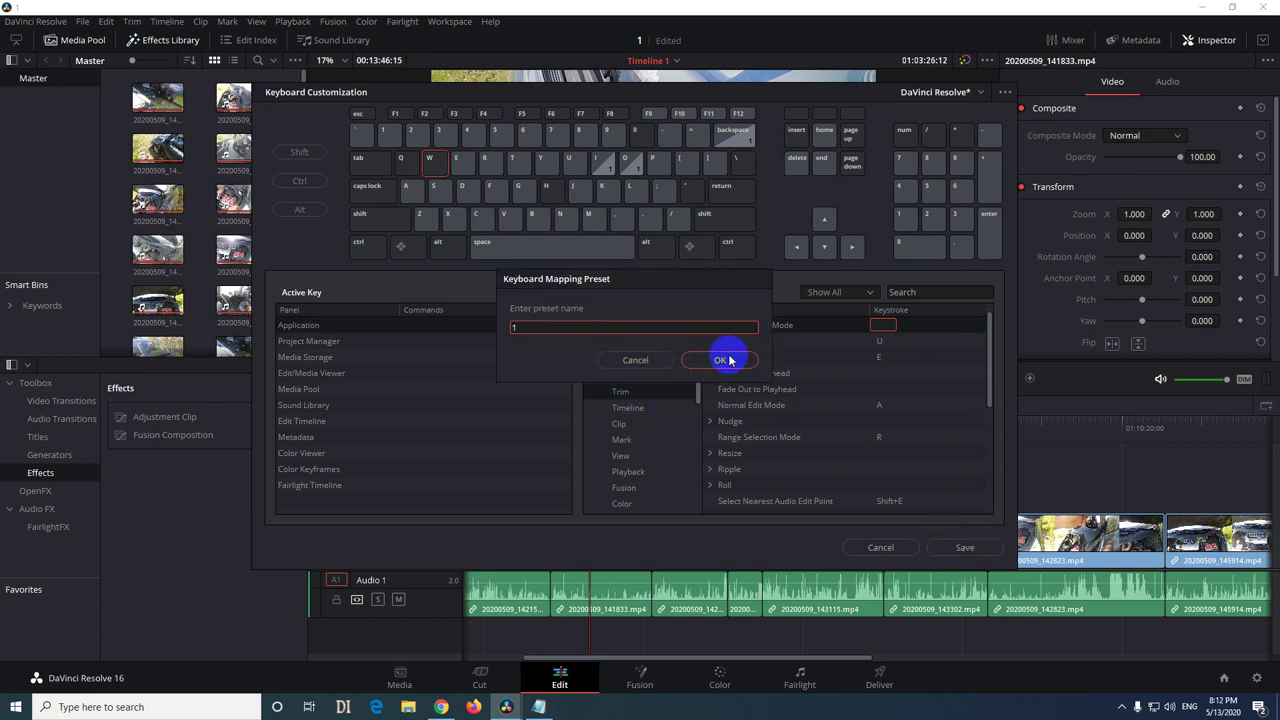
left_click(716, 362)
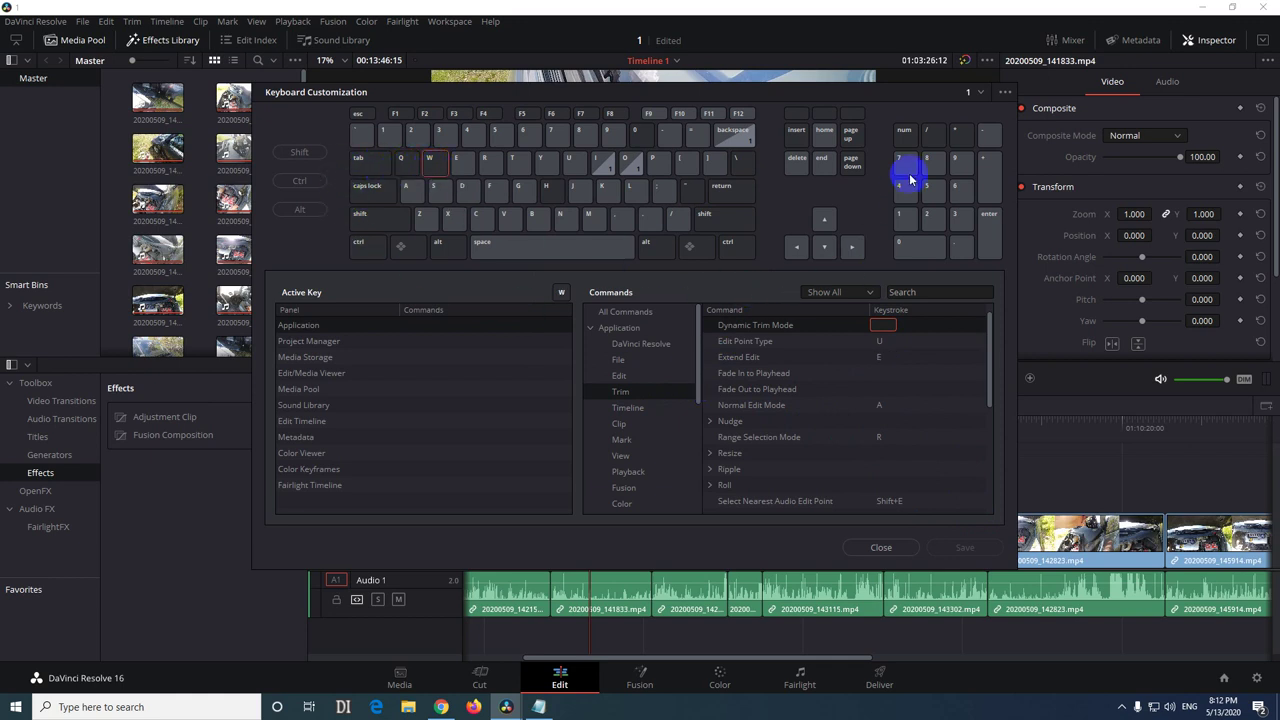
left_click(981, 95)
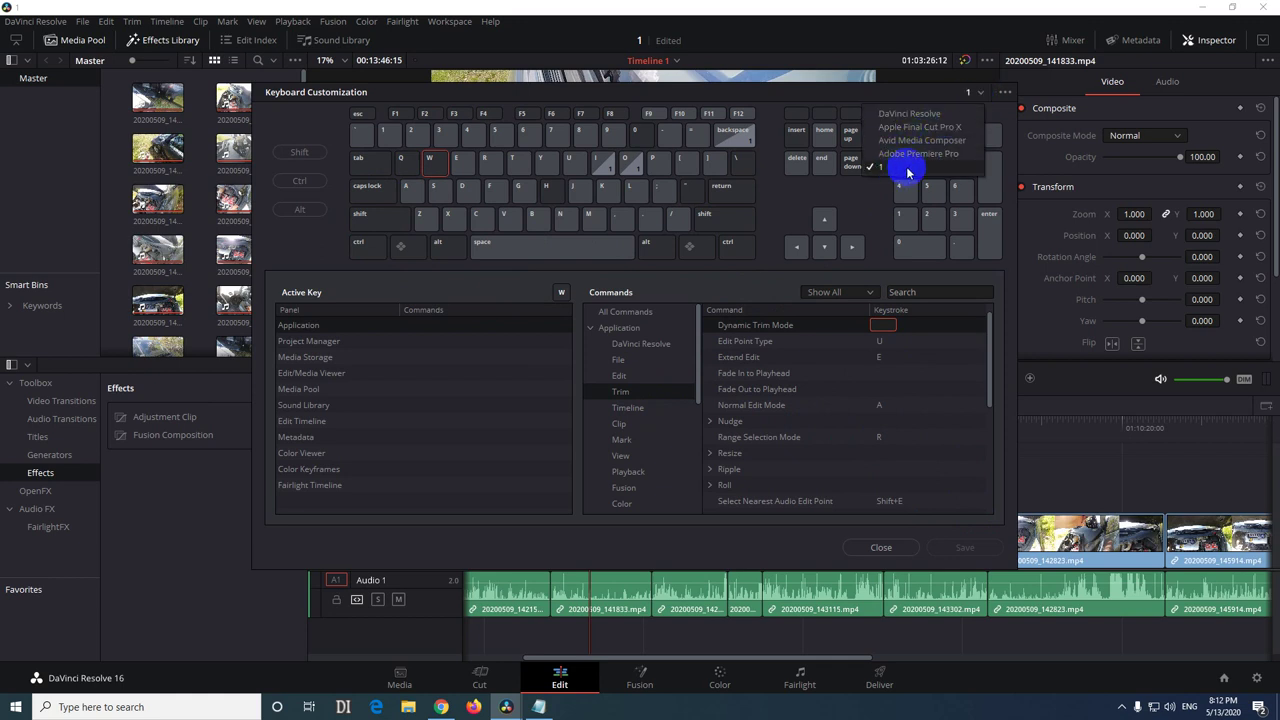
left_click(925, 95)
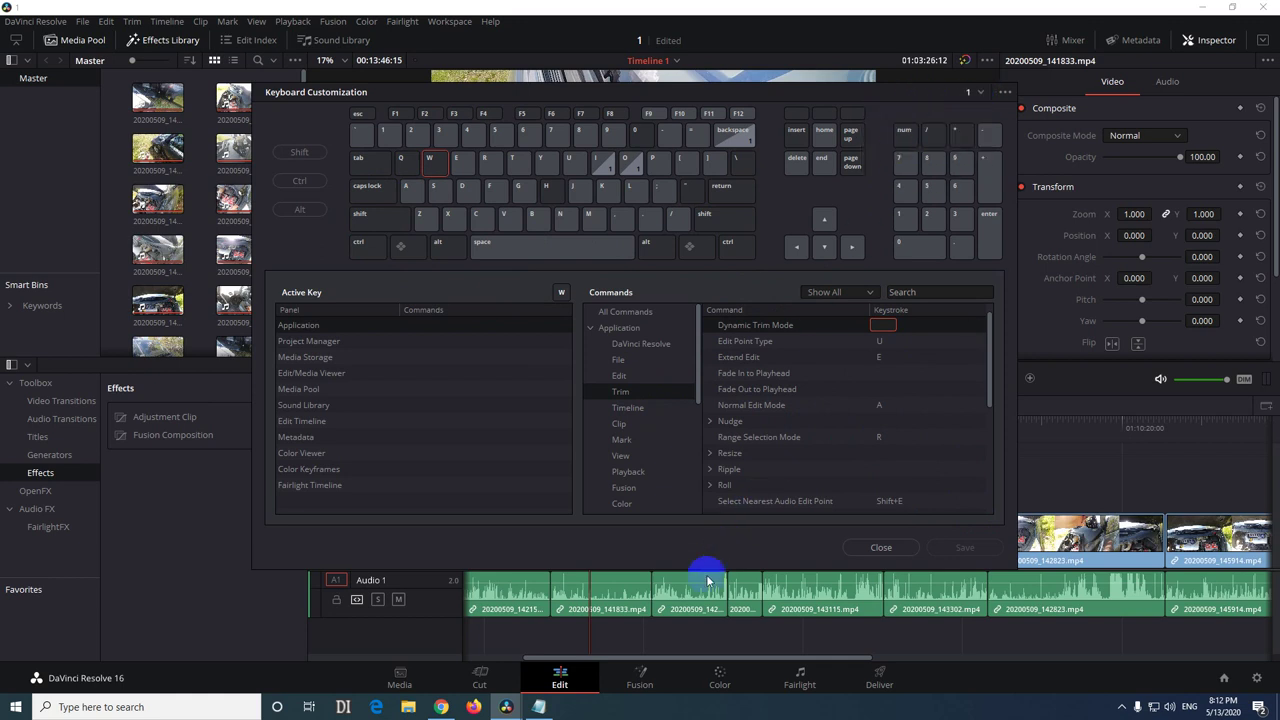
- Search 'start to pla' and bind Ripple Start to Playhead to Q, then save
left_click(538, 707)
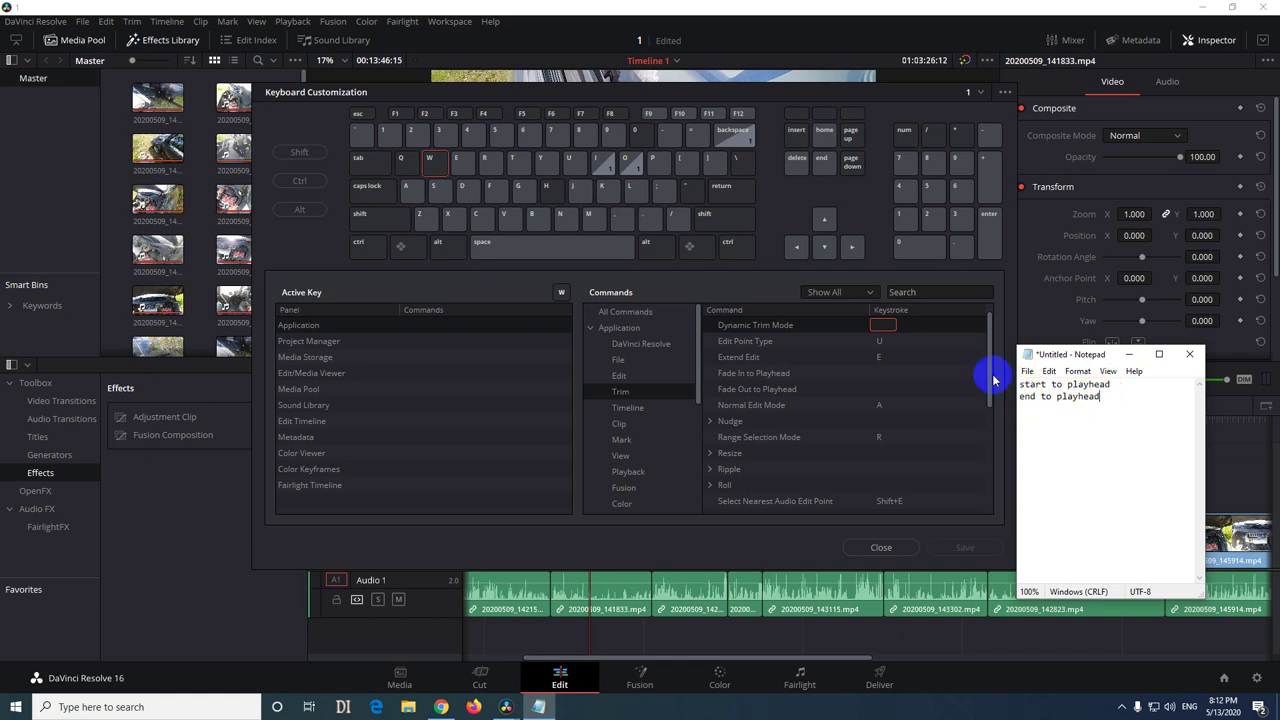
left_click(662, 287)
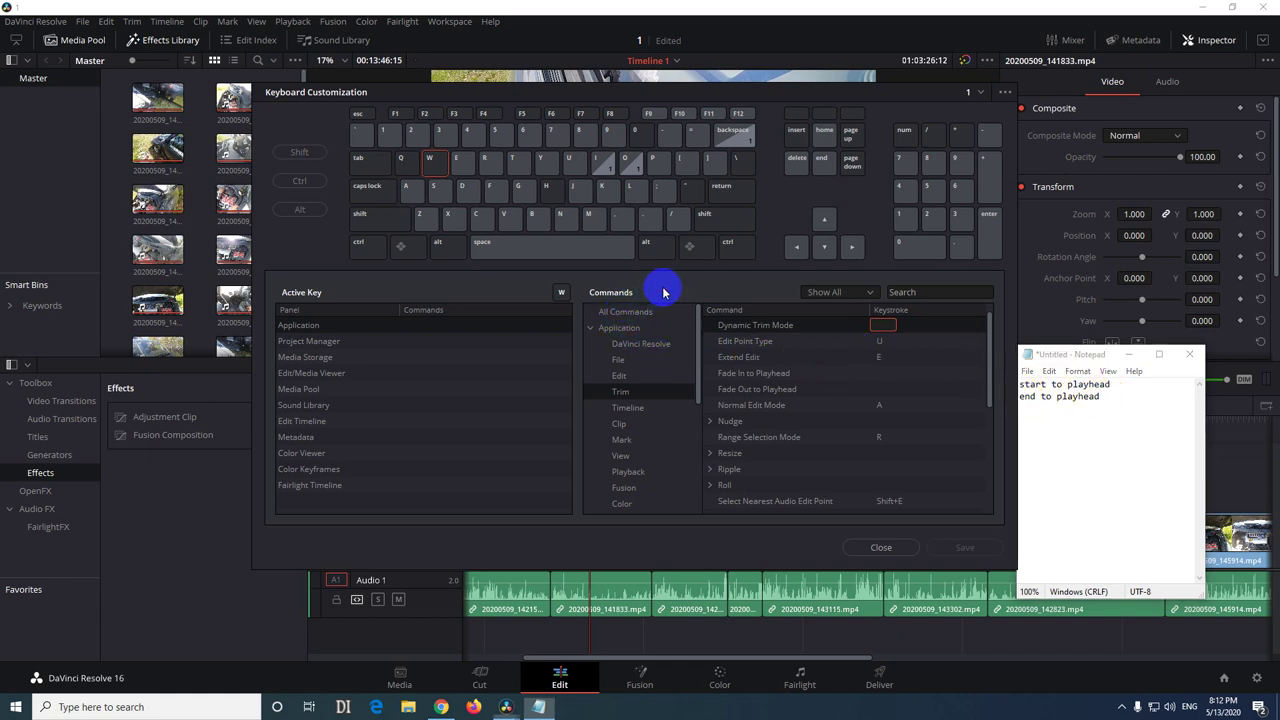
left_click(617, 316)
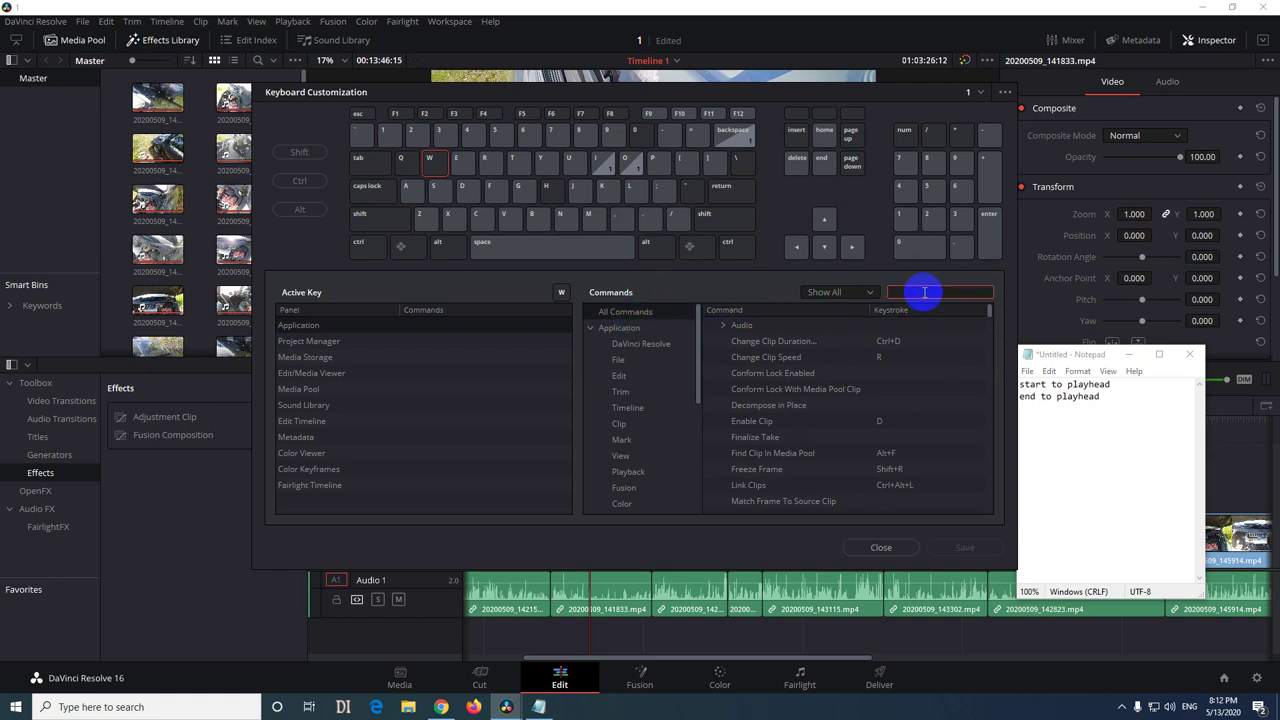
type("start to p")
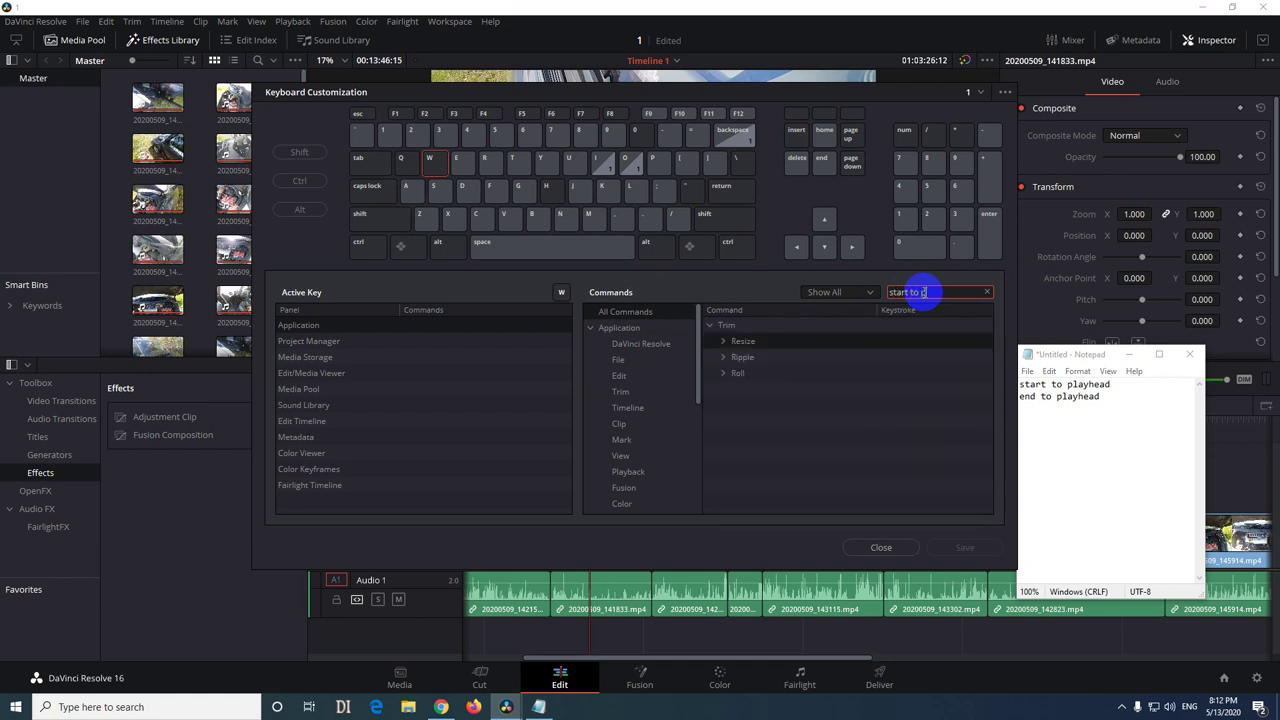
type("la")
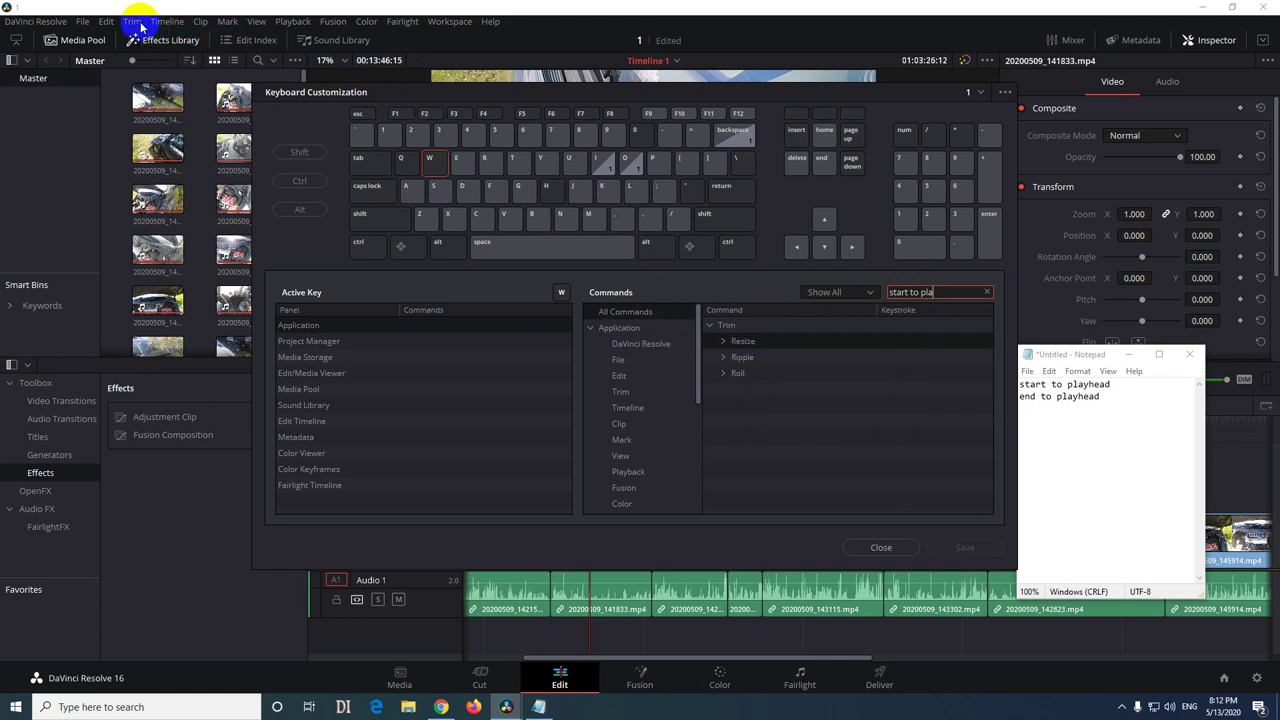
left_click(738, 357)
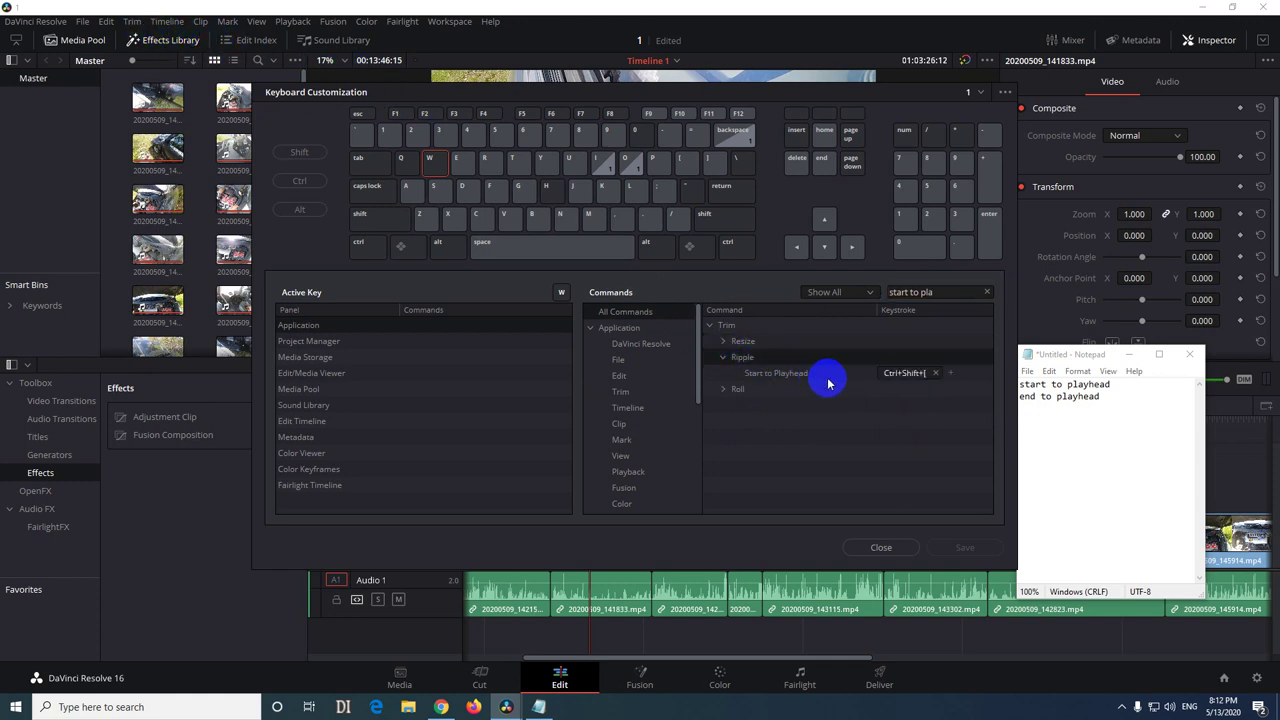
left_click(901, 376)
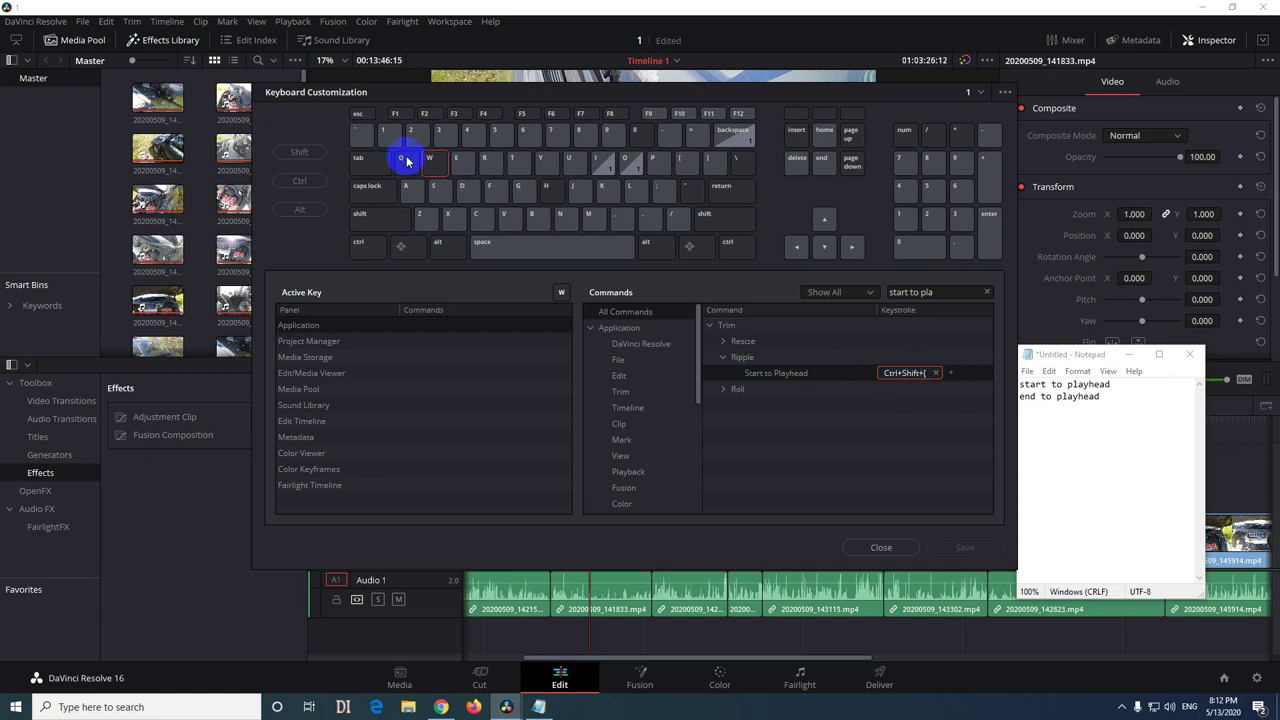
key("q")
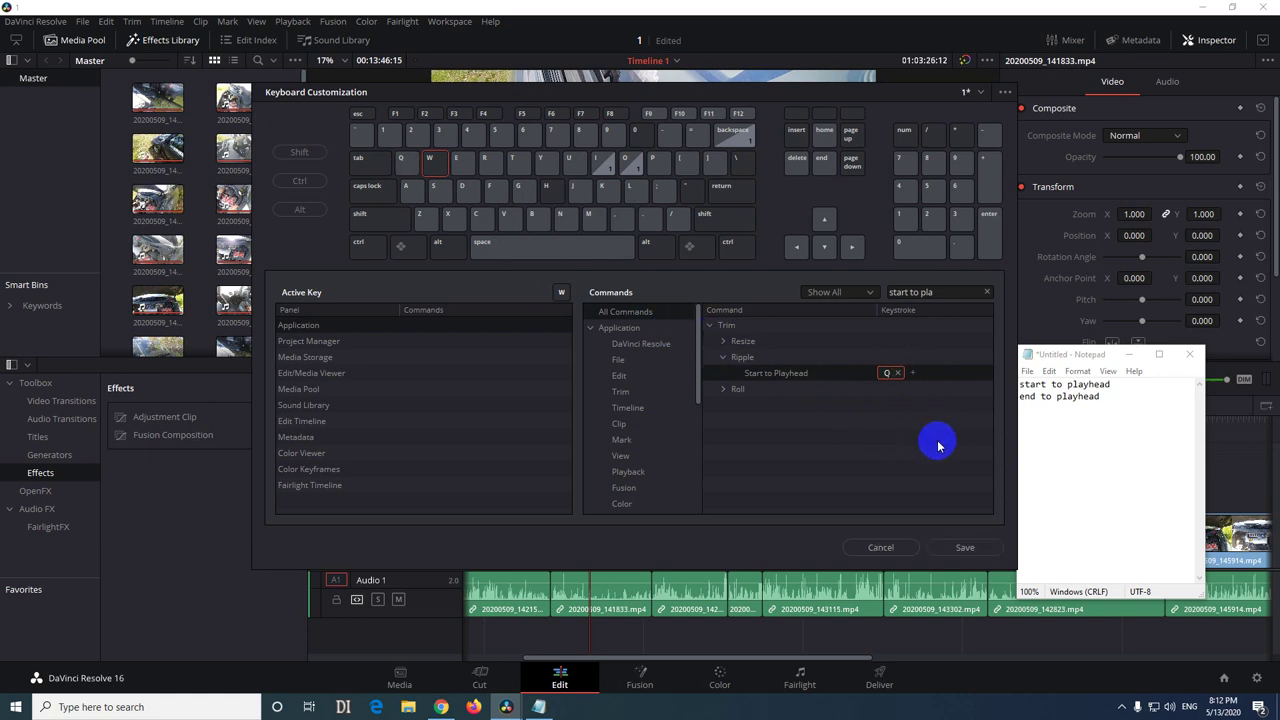
left_click(968, 548)
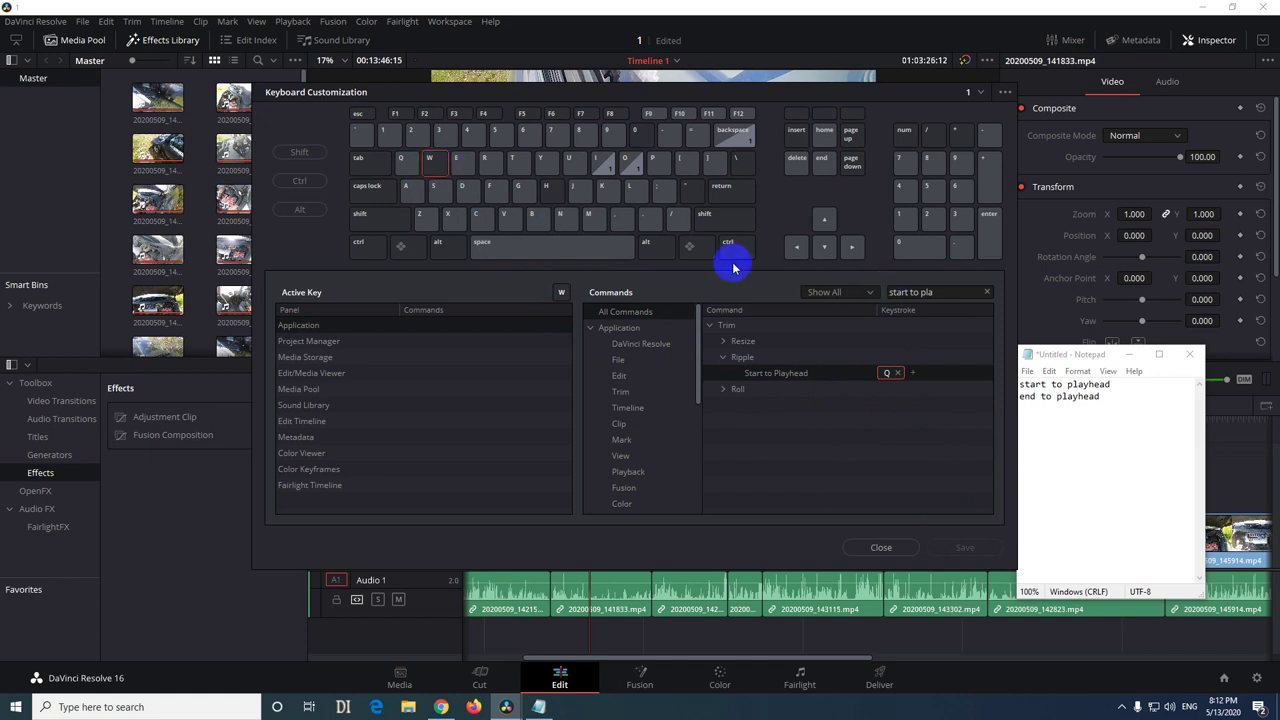
- Search 'end to pl', bind Ripple End to Playhead to W and save, then verify Start to Playhead
left_click(987, 293)
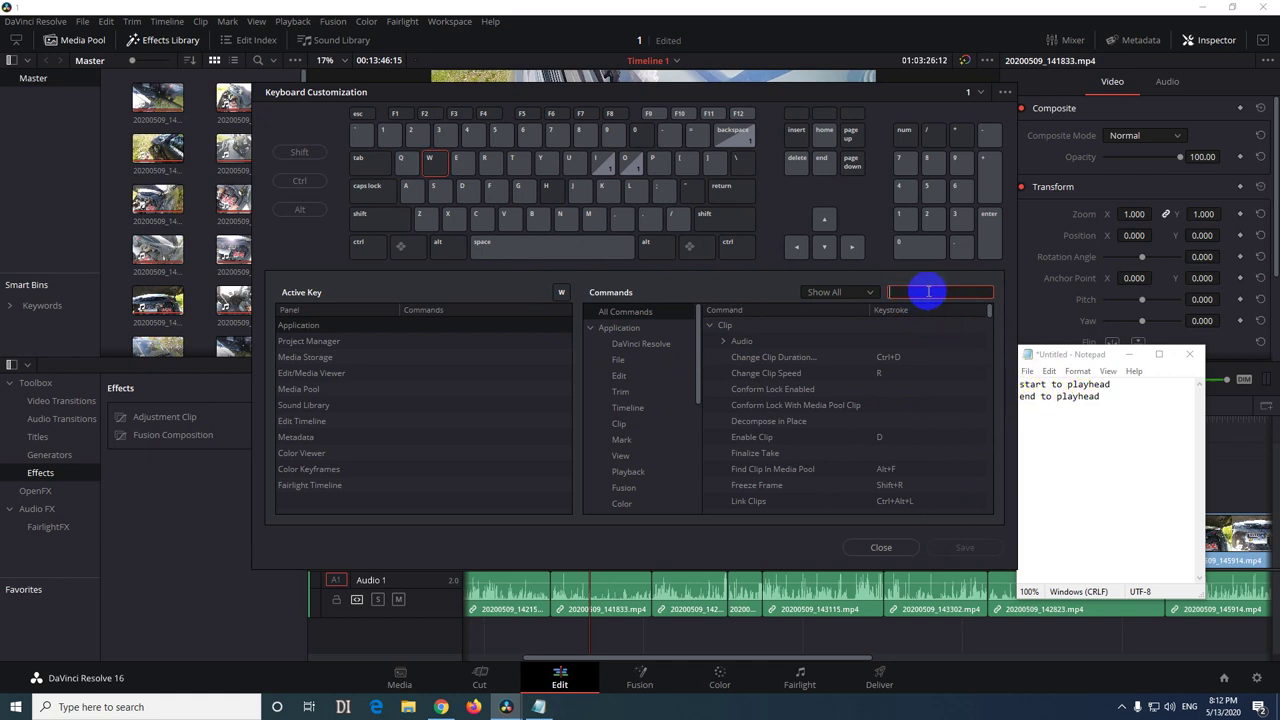
type("end to pl")
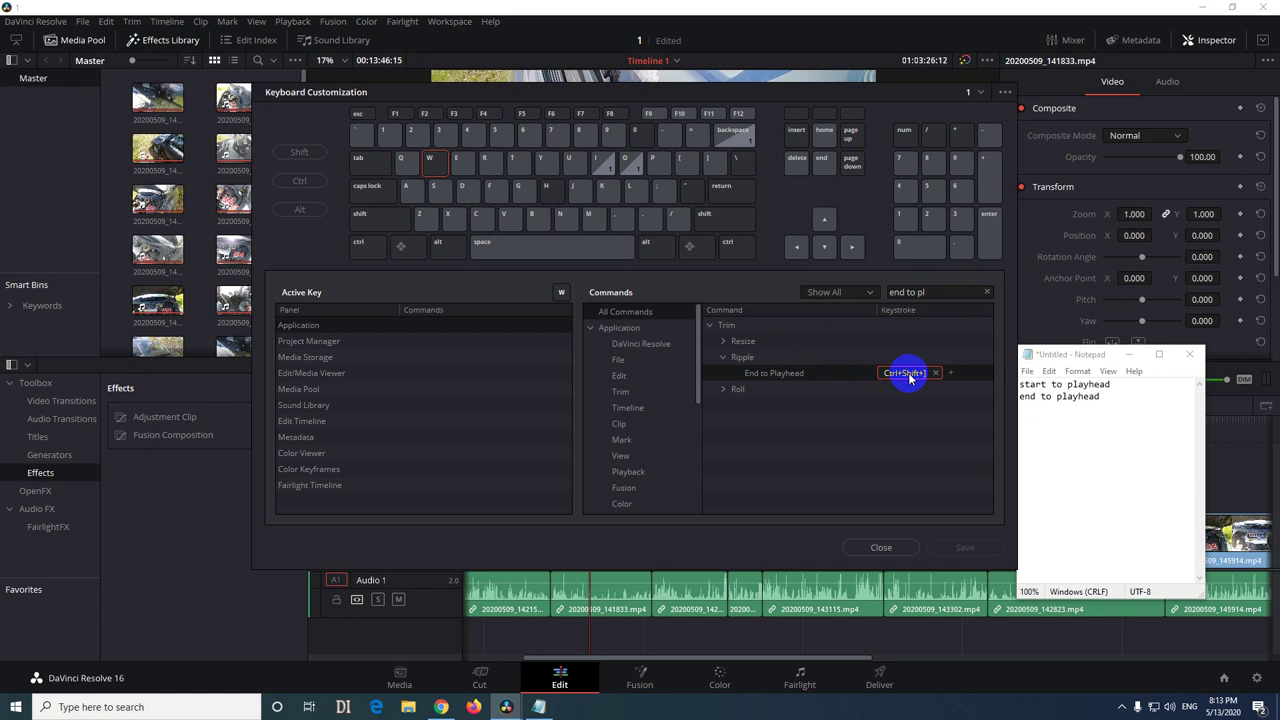
key("w")
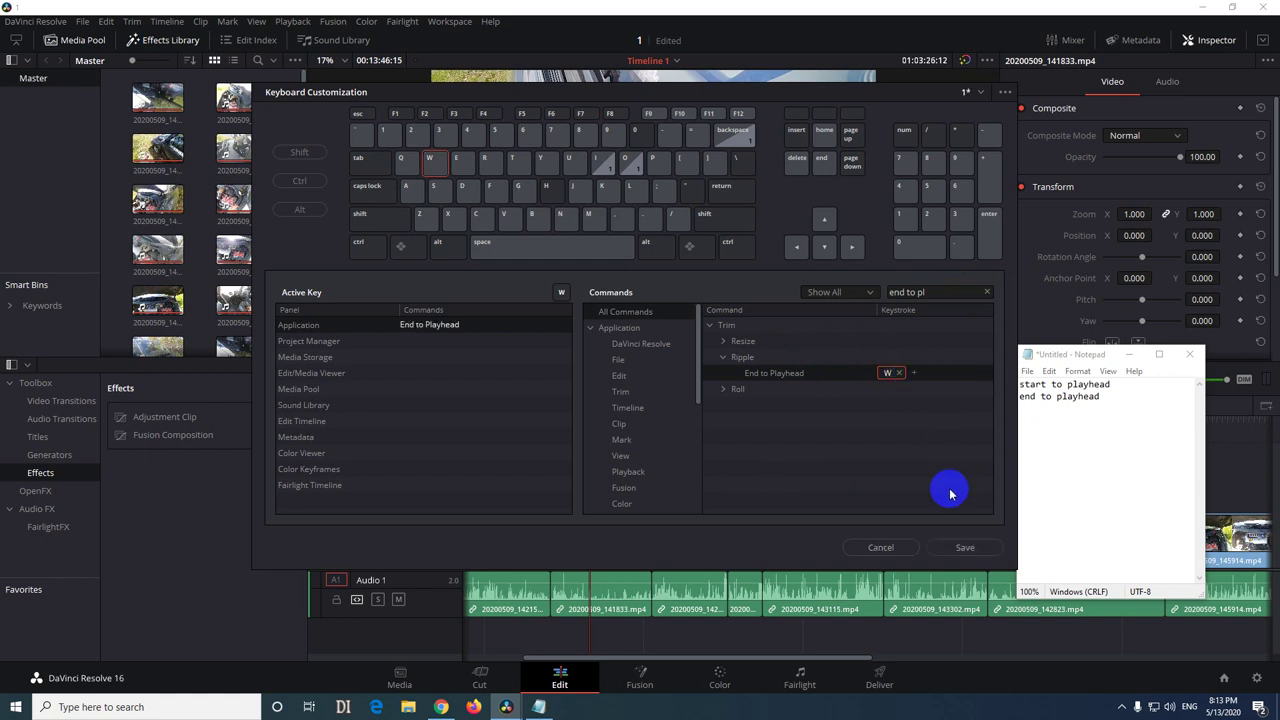
left_click(969, 551)
left_click(408, 166)
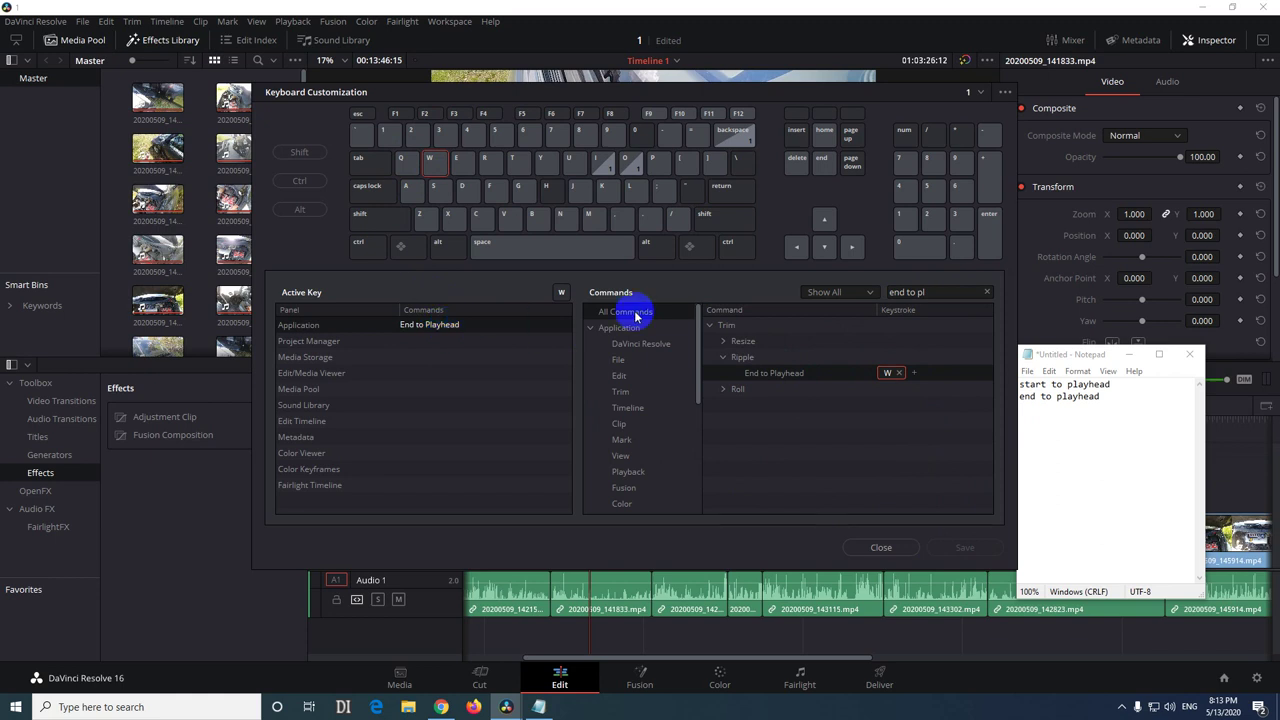
- Review the keyboard preset list and options menu, then close Keyboard Customization
left_click(980, 91)
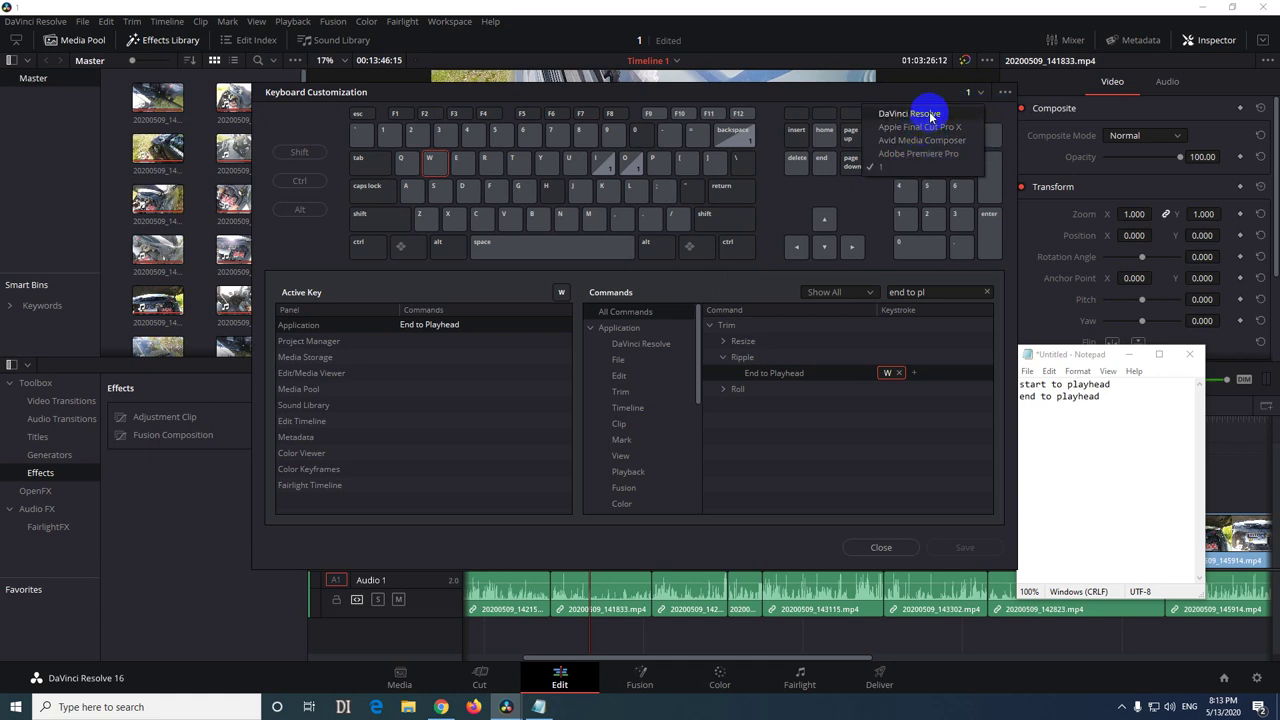
left_click(1008, 95)
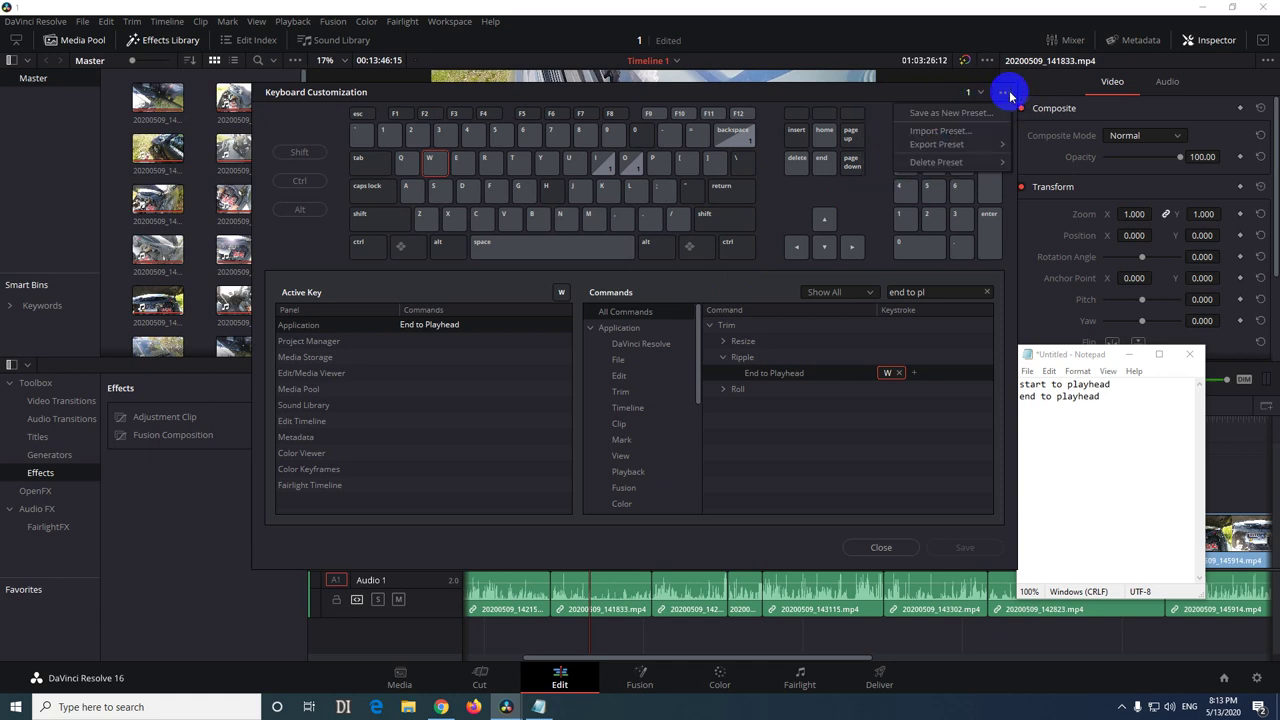
mouse_move(968, 166)
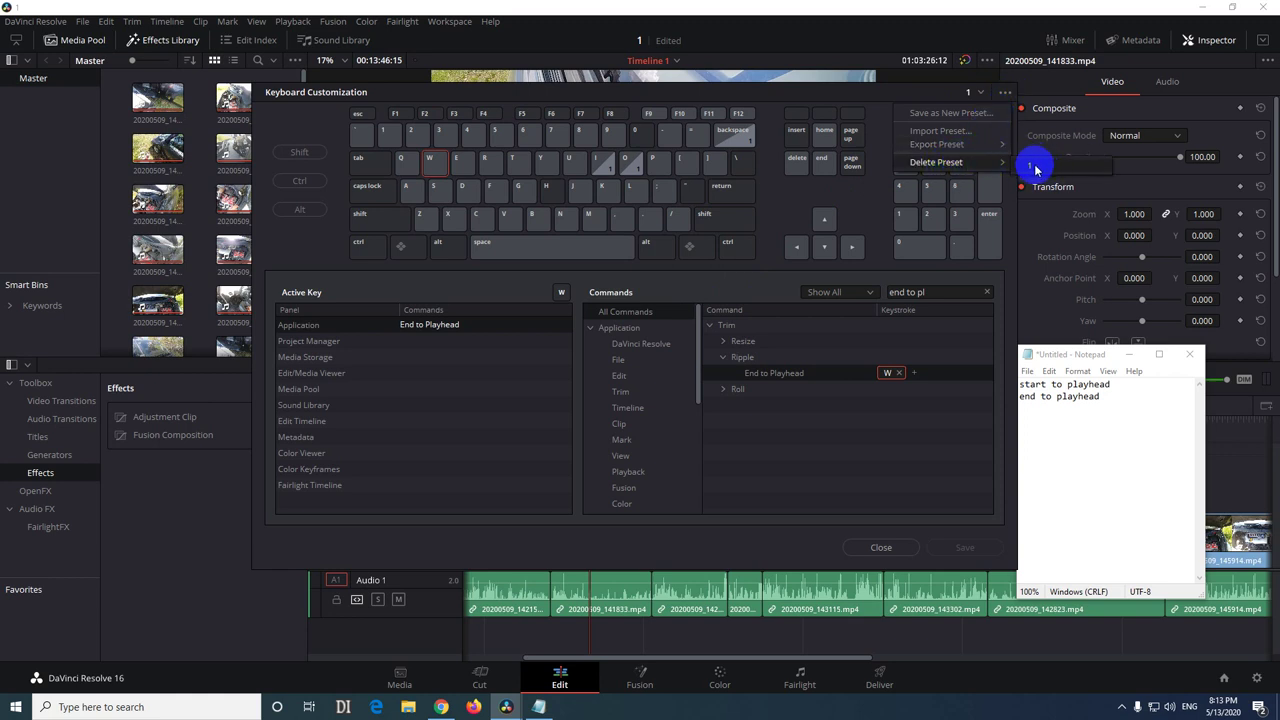
left_click(826, 543)
- Ripple-trim clip 20200509_141833.mp4's start, then its end, to the playhead
left_click(879, 547)
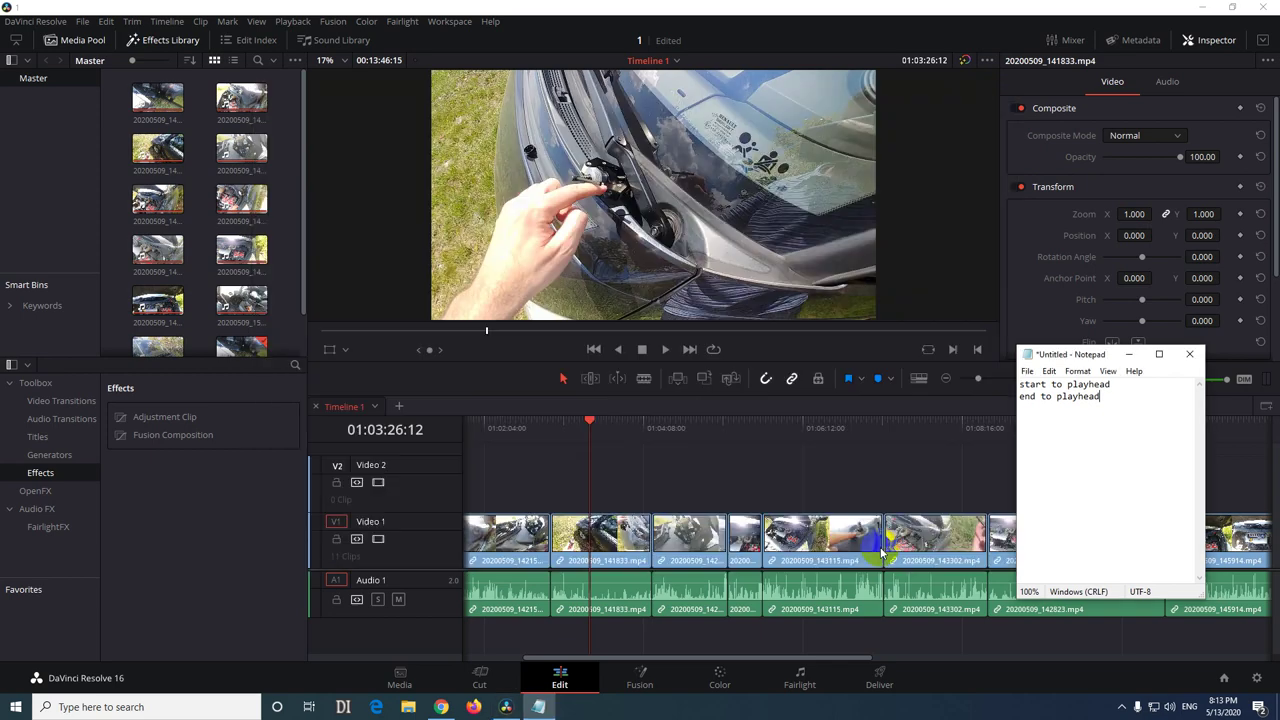
left_click(624, 482)
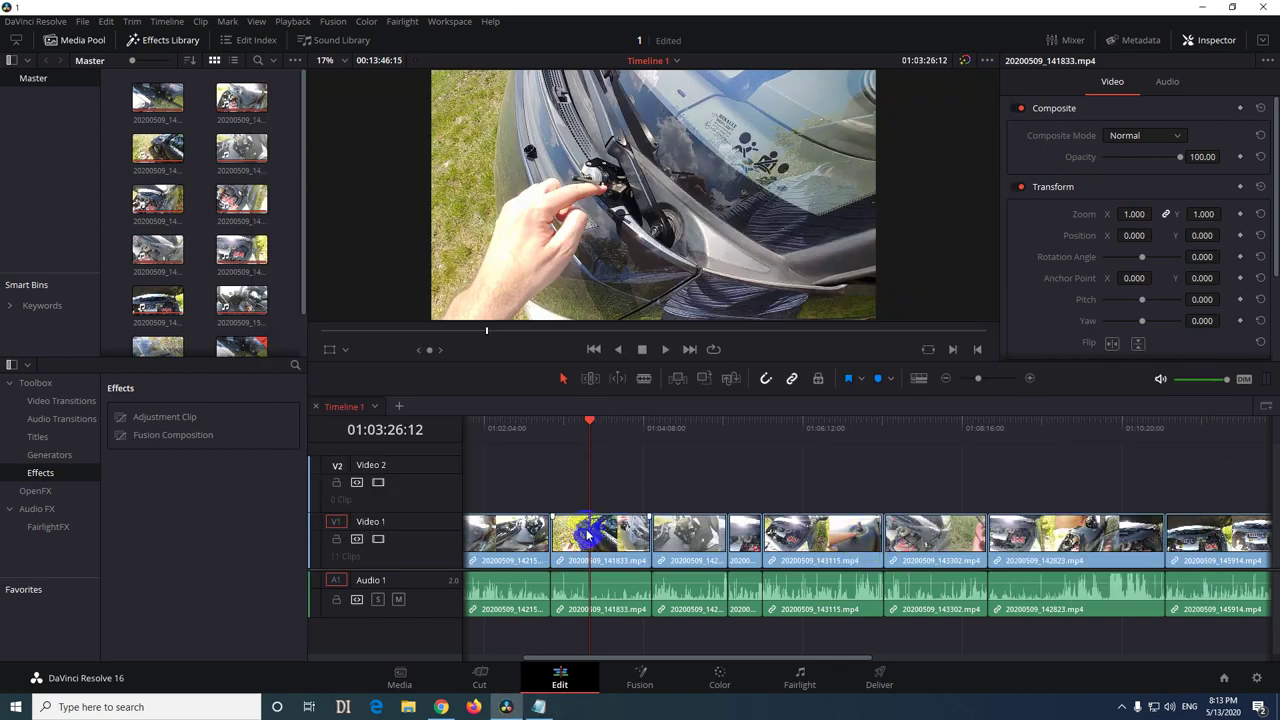
left_click_drag(590, 420, 592, 537)
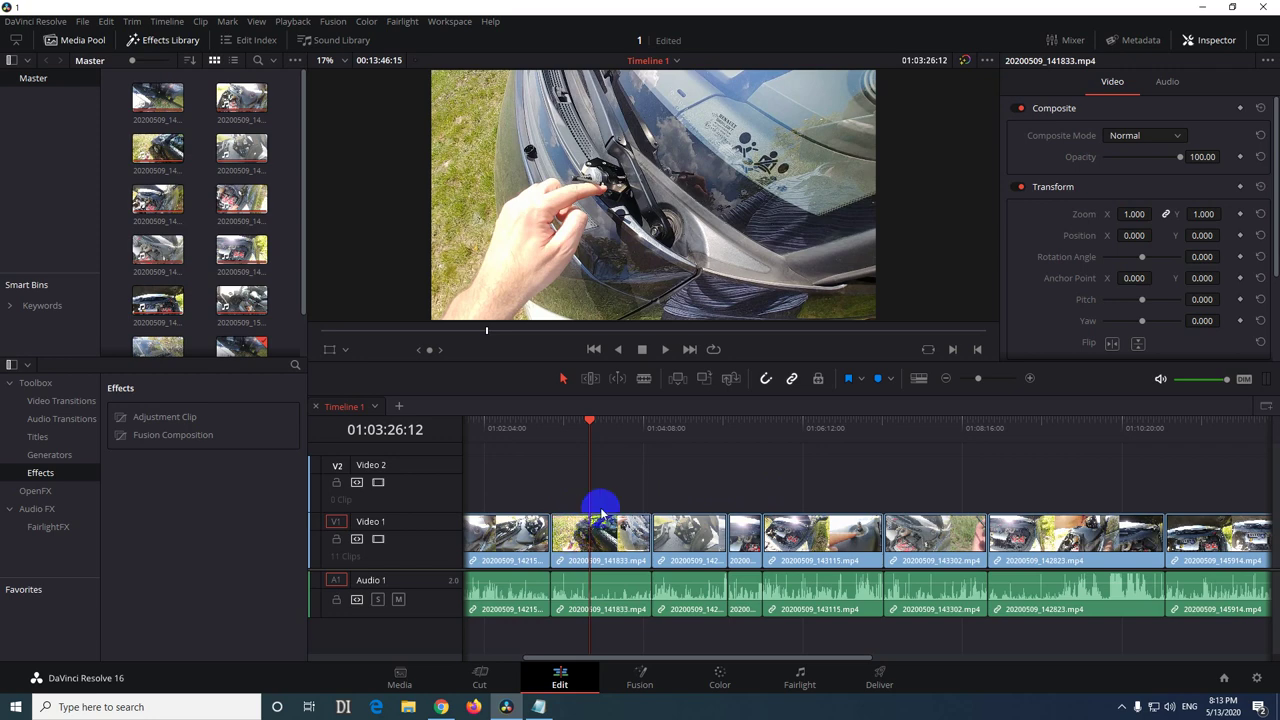
key("ctrl+shift+bracketleft")
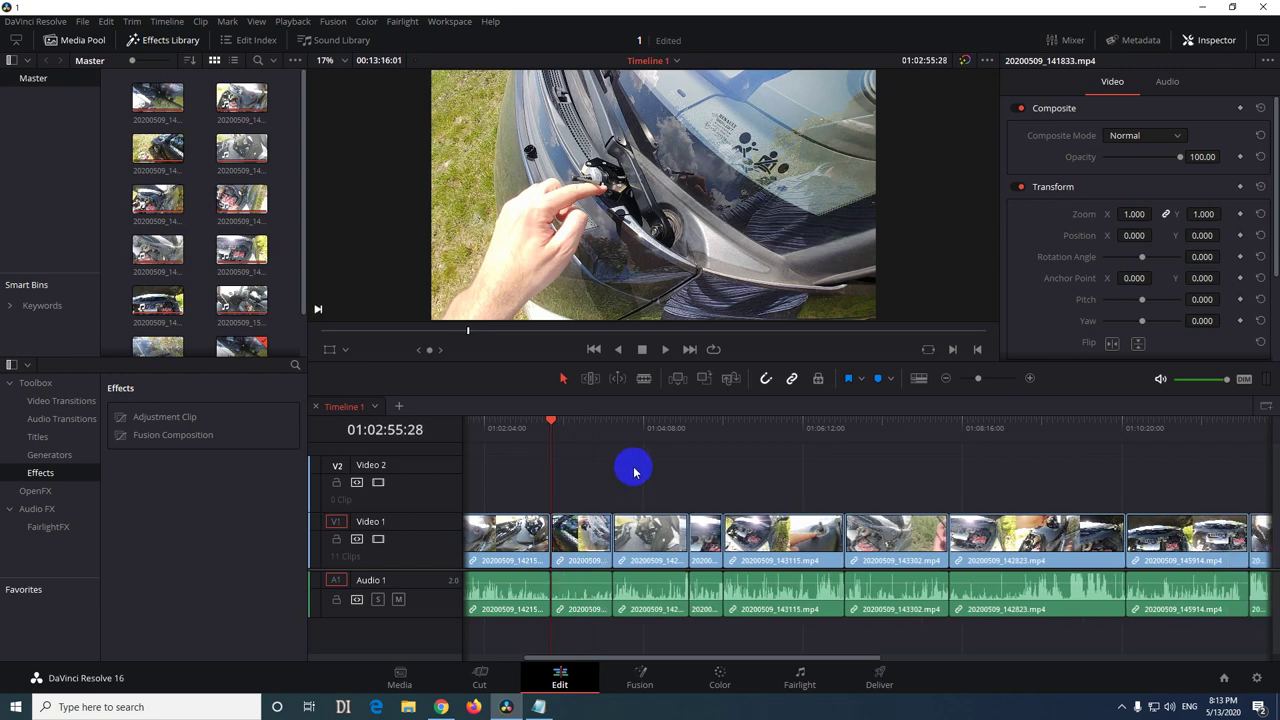
left_click(580, 425)
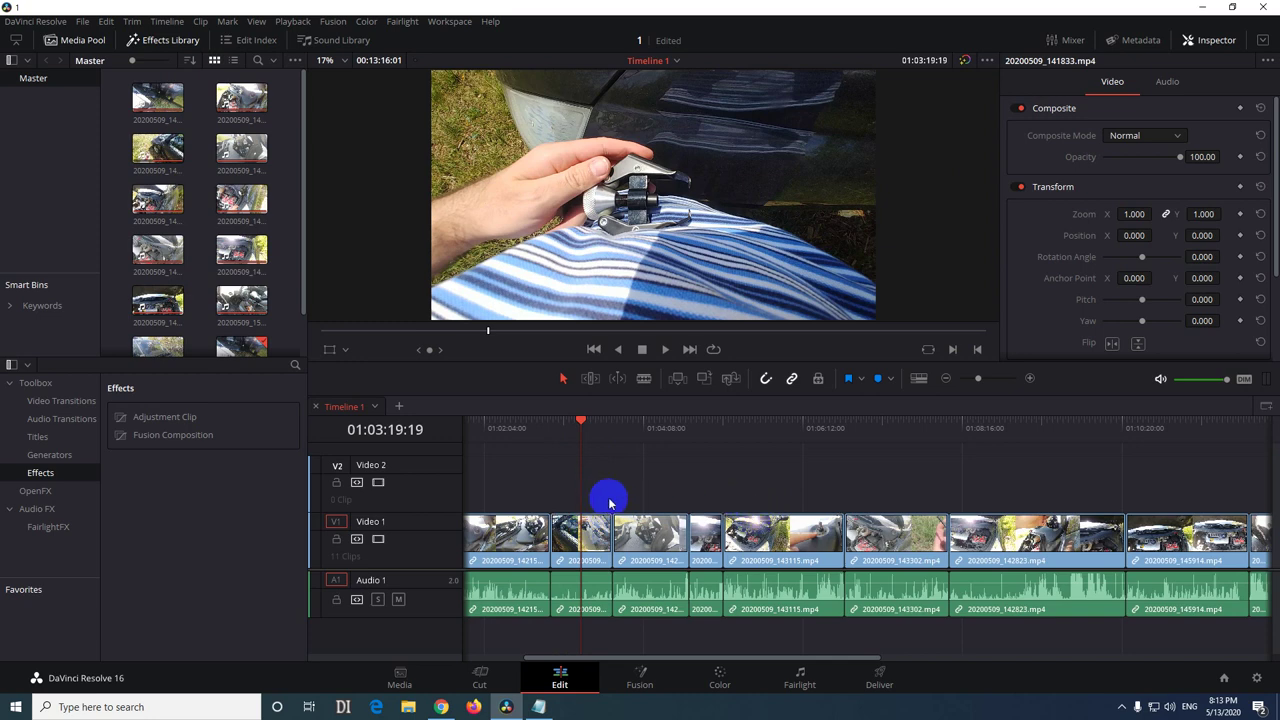
key("shift+bracketright")
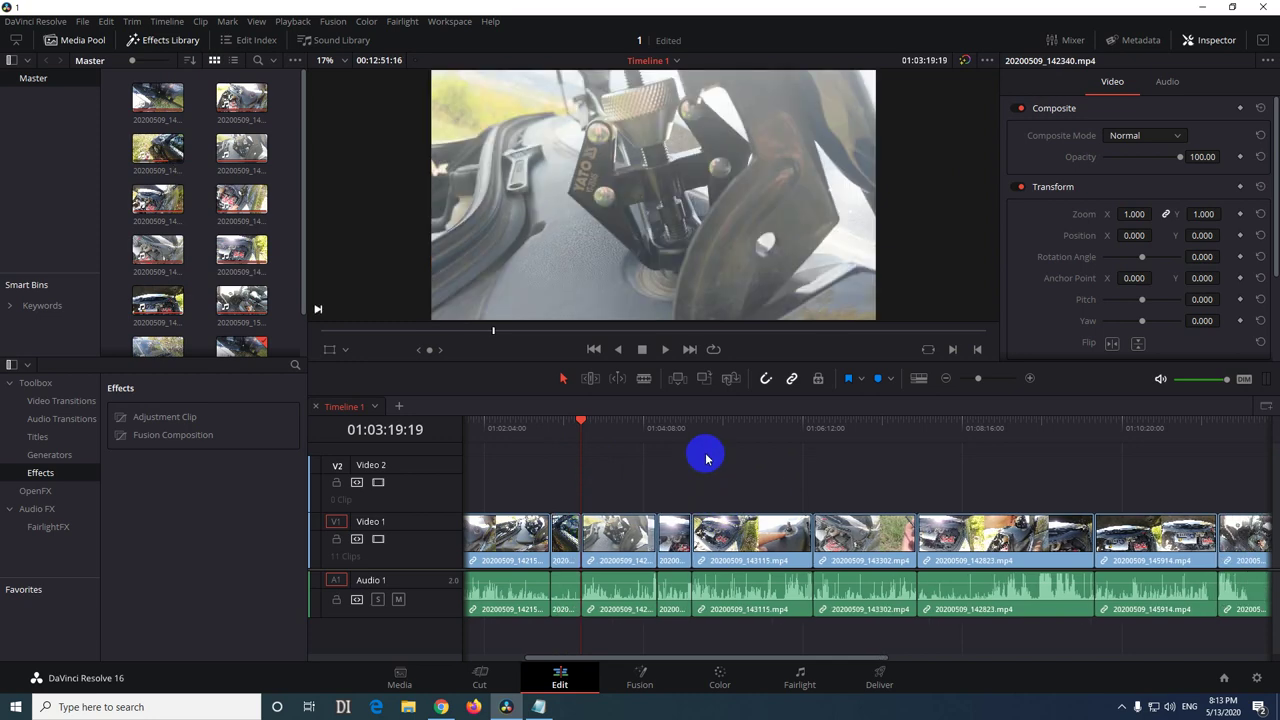